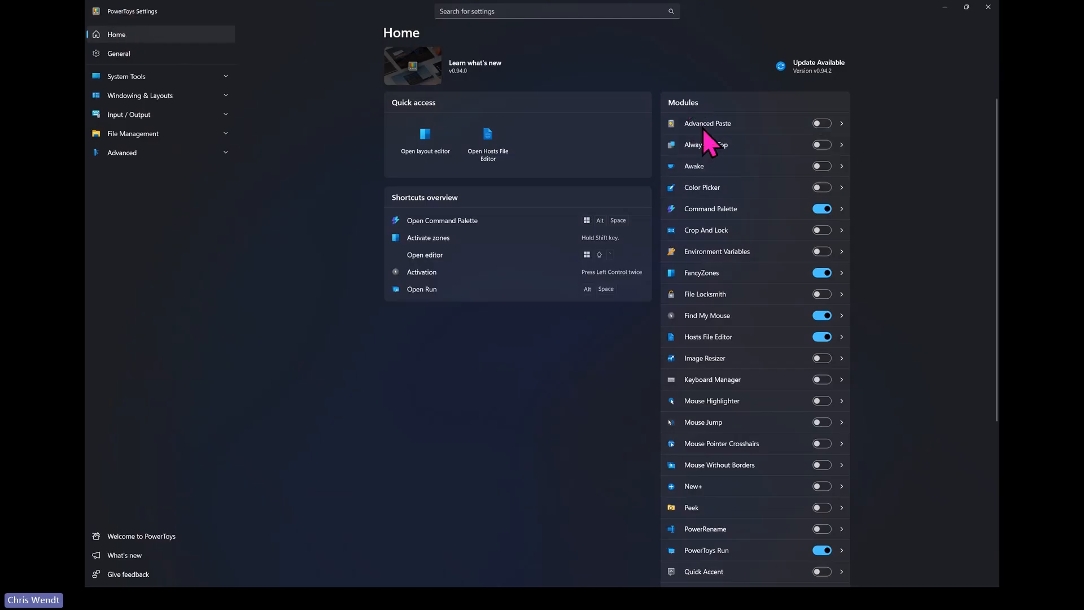
# - Open the Find My Mouse settings from the modules list and trigger the cursor spotlight
pyautogui.scroll(-4, 752, 361)
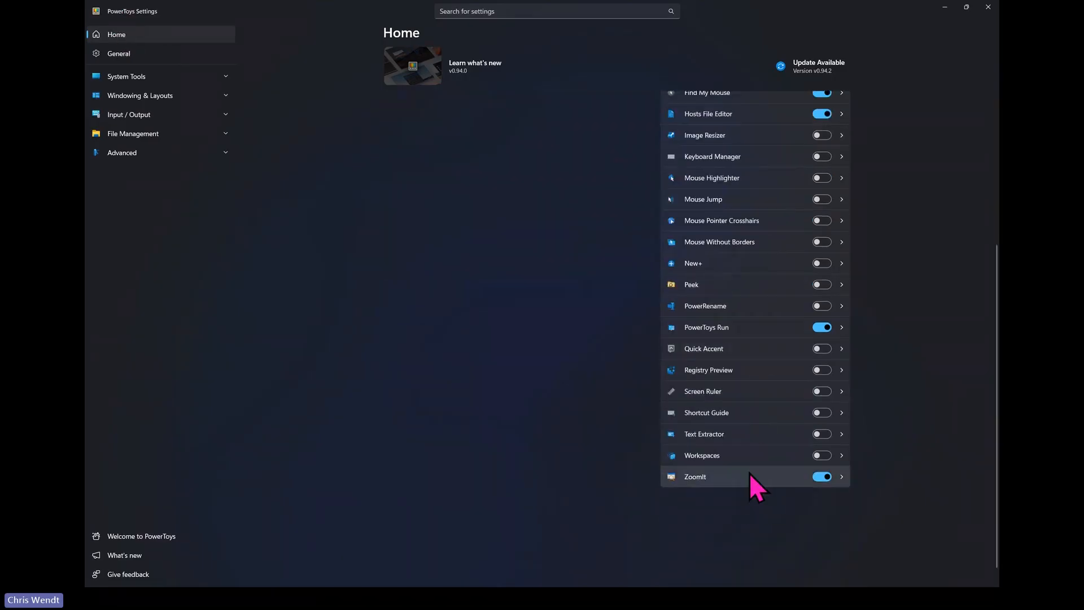
pyautogui.scroll(5, 750, 472)
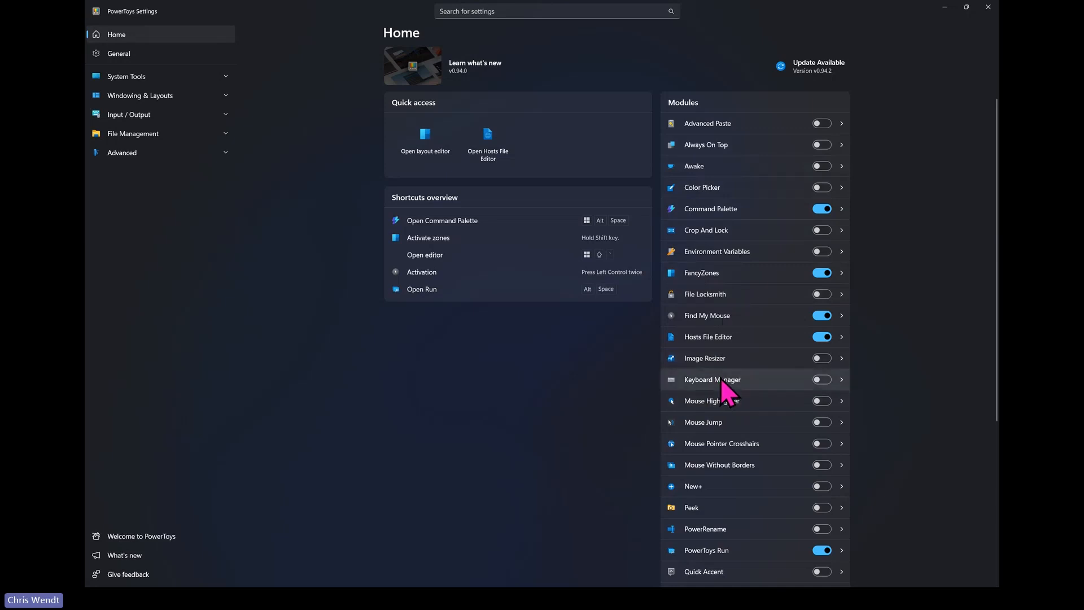
pyautogui.click(719, 328)
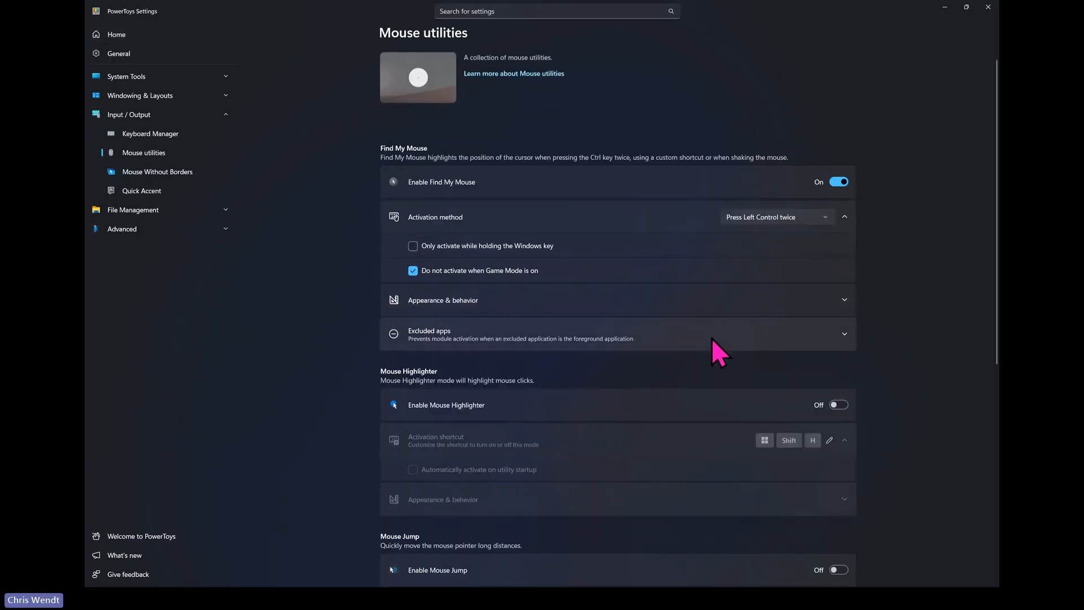
pyautogui.press('ctrl')
pyautogui.press('ctrl')
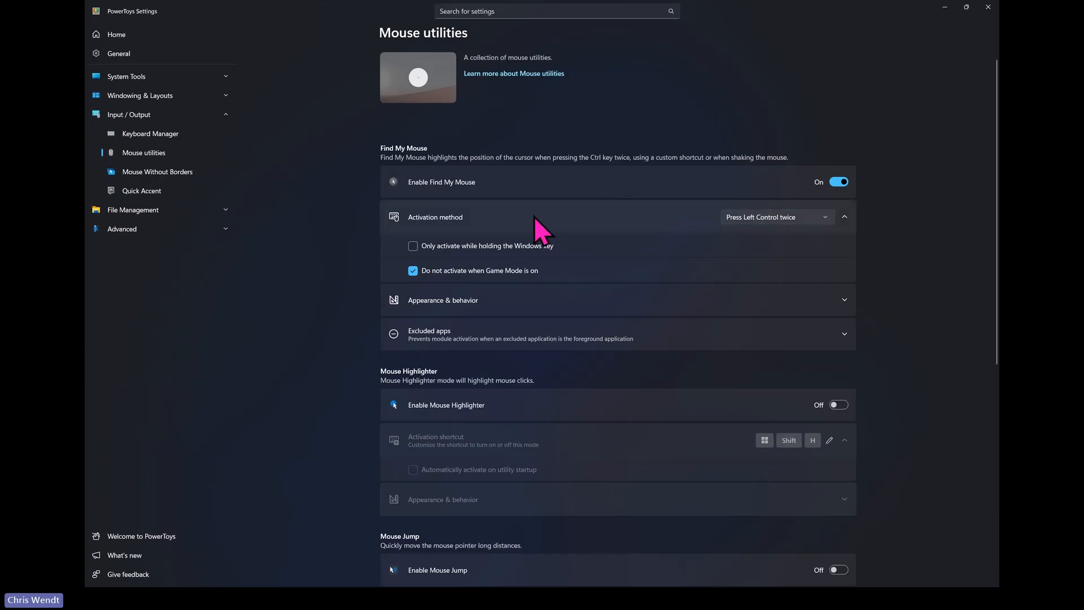
# - Look through the Mouse Highlighter, Mouse Jump and Mouse Pointer Crosshairs settings on the Mouse utilities page
pyautogui.scroll(-3, 559, 263)
pyautogui.scroll(-3, 584, 317)
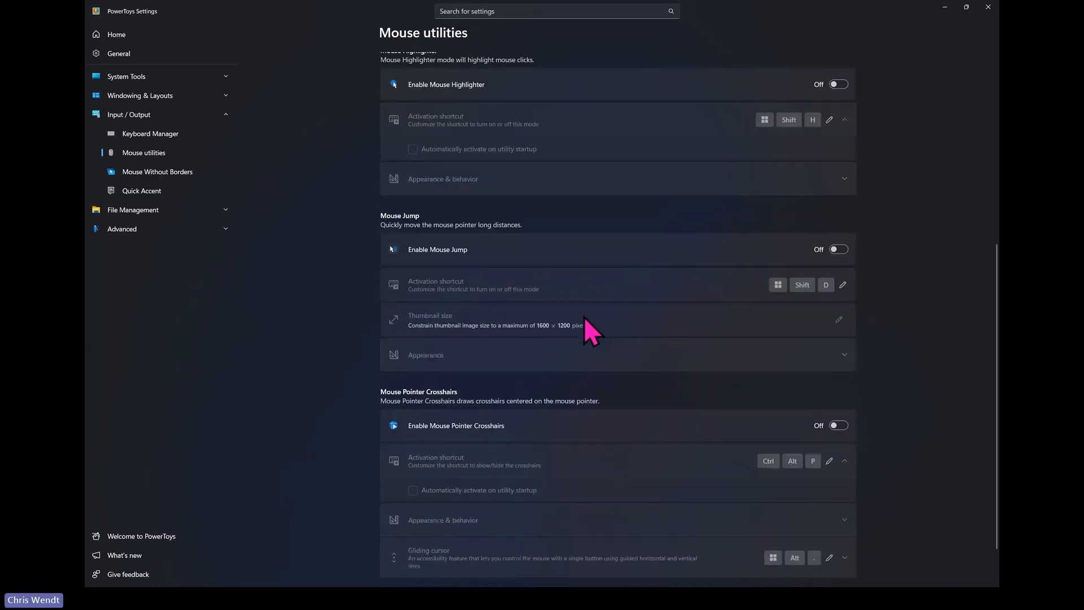
pyautogui.scroll(-1, 586, 317)
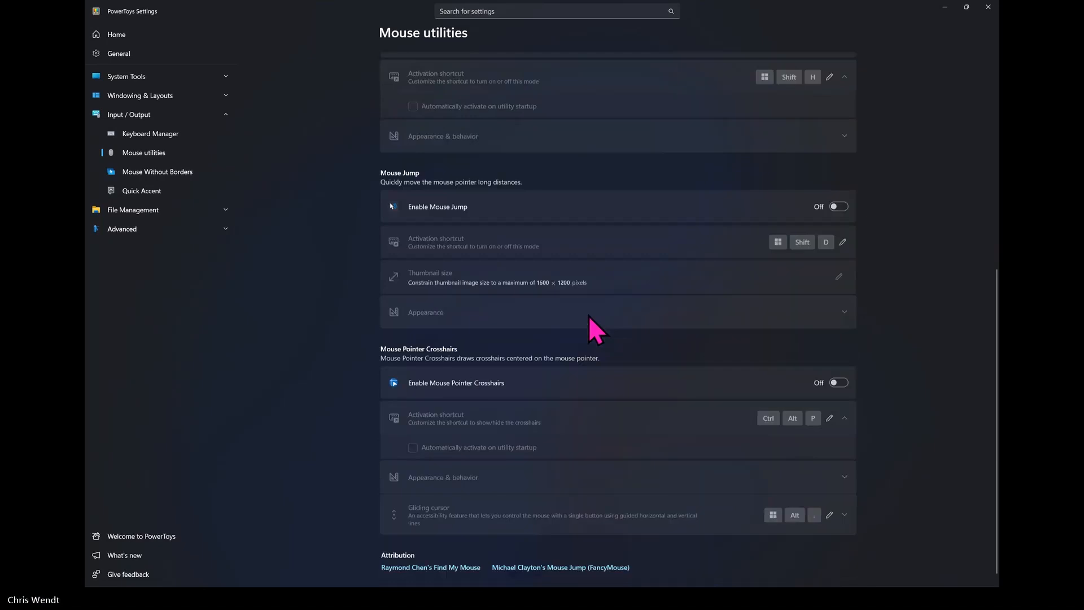
pyautogui.scroll(5, 591, 314)
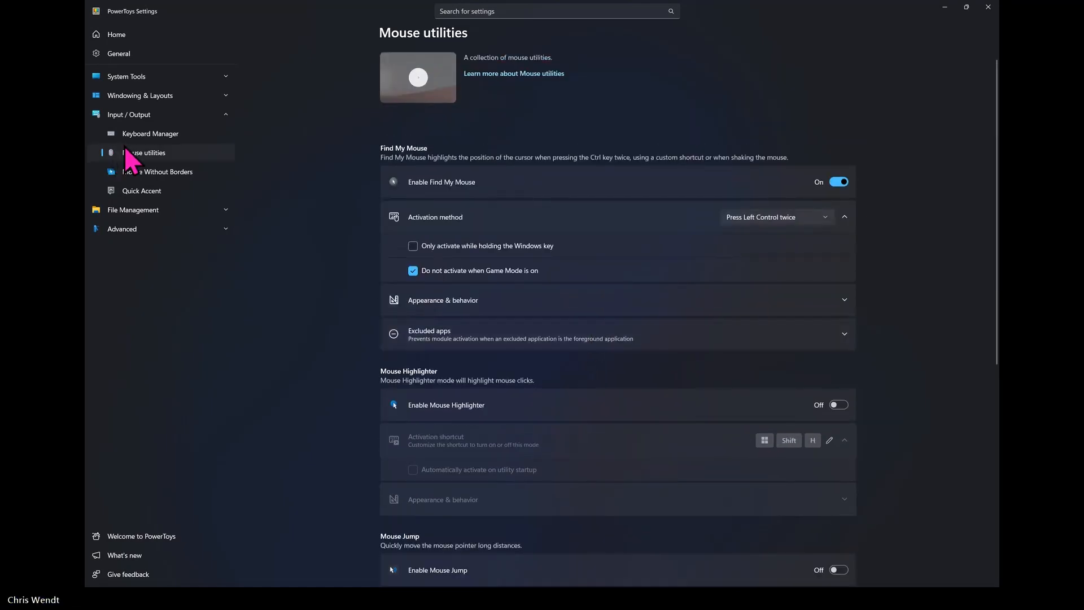
# - Open the ZoomIt settings from the Home modules list and magnify the screen around the zoom and live zoom options
pyautogui.click(140, 35)
pyautogui.scroll(-1, 863, 254)
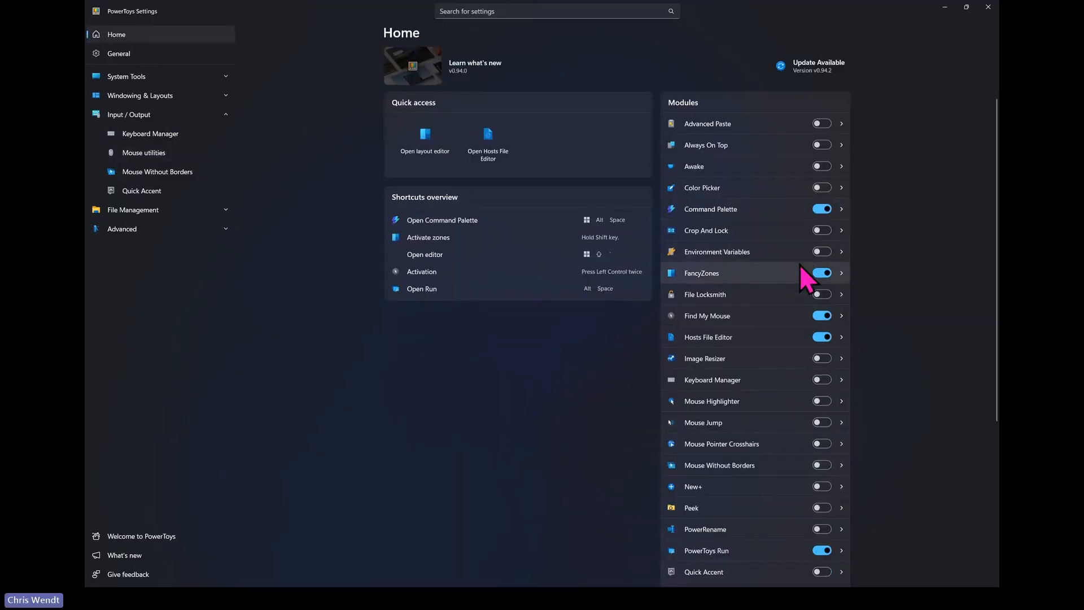
pyautogui.scroll(-5, 759, 424)
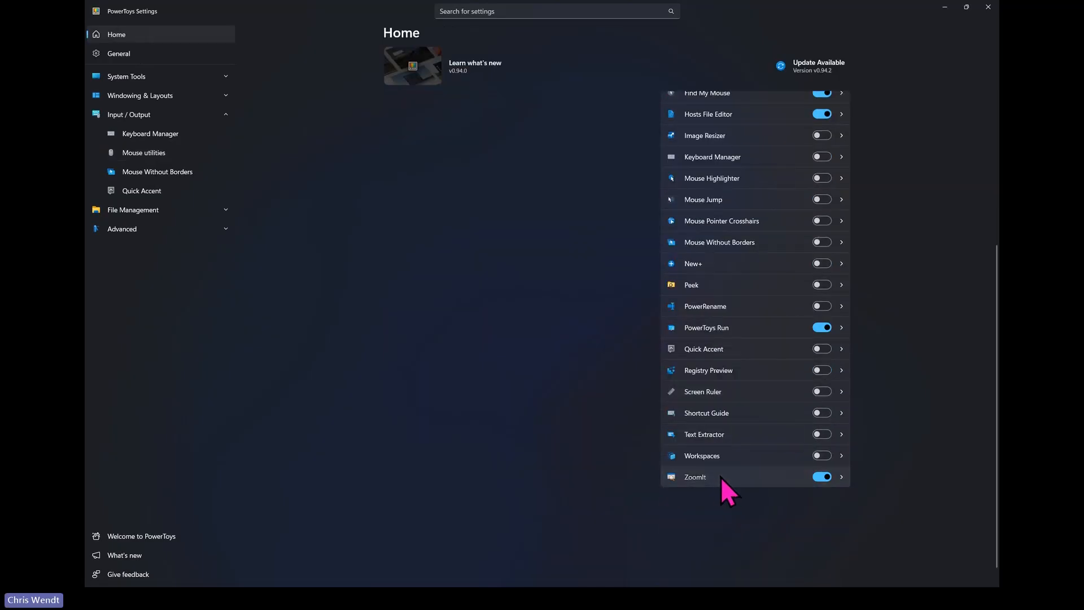
pyautogui.click(721, 477)
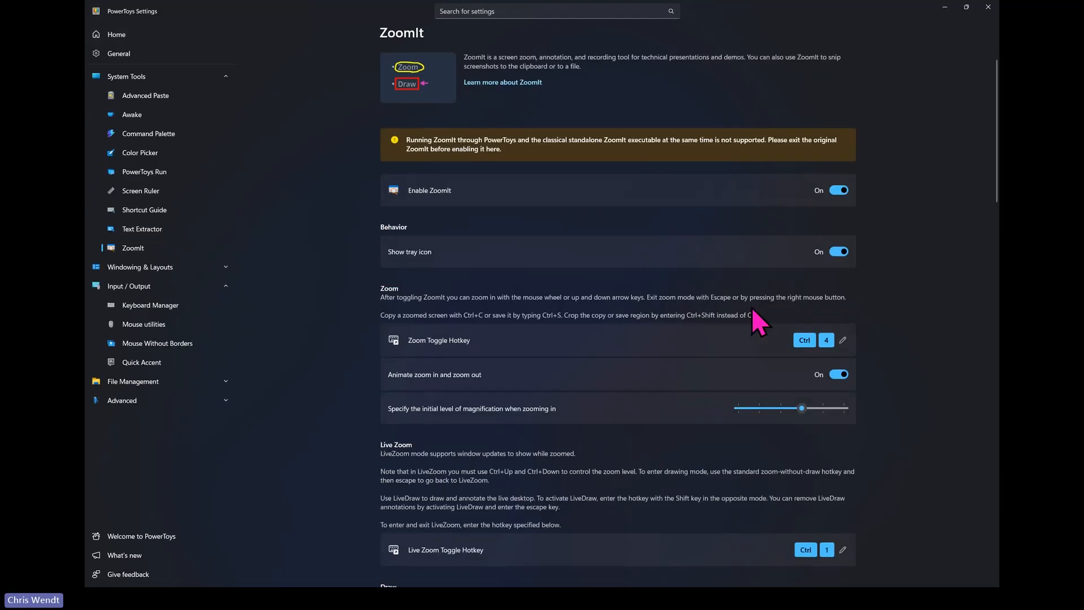
pyautogui.scroll(-3, 567, 273)
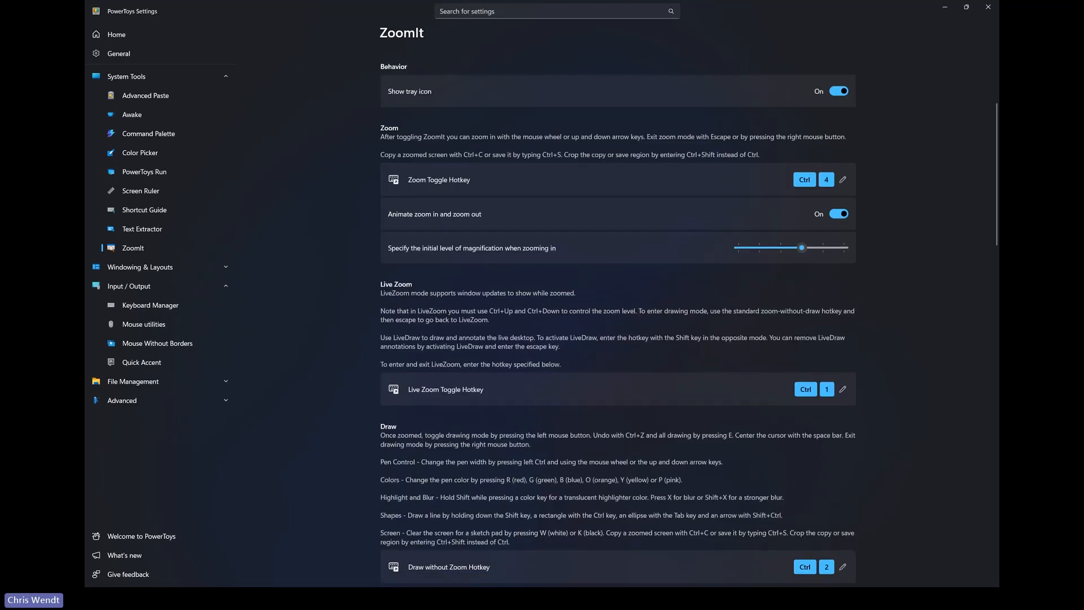
pyautogui.hotkey('ctrl', '4')
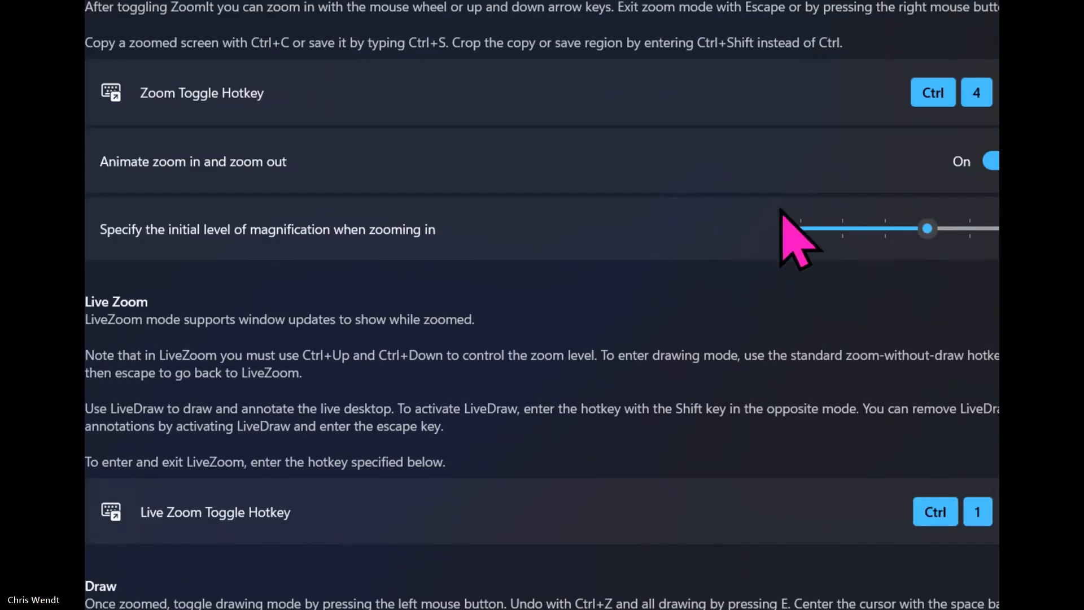
# - Leave the zoomed view and draw red freehand loops over the Zoom and Live Zoom sections with ZoomIt's draw mode
pyautogui.hotkey('ctrl', '1')
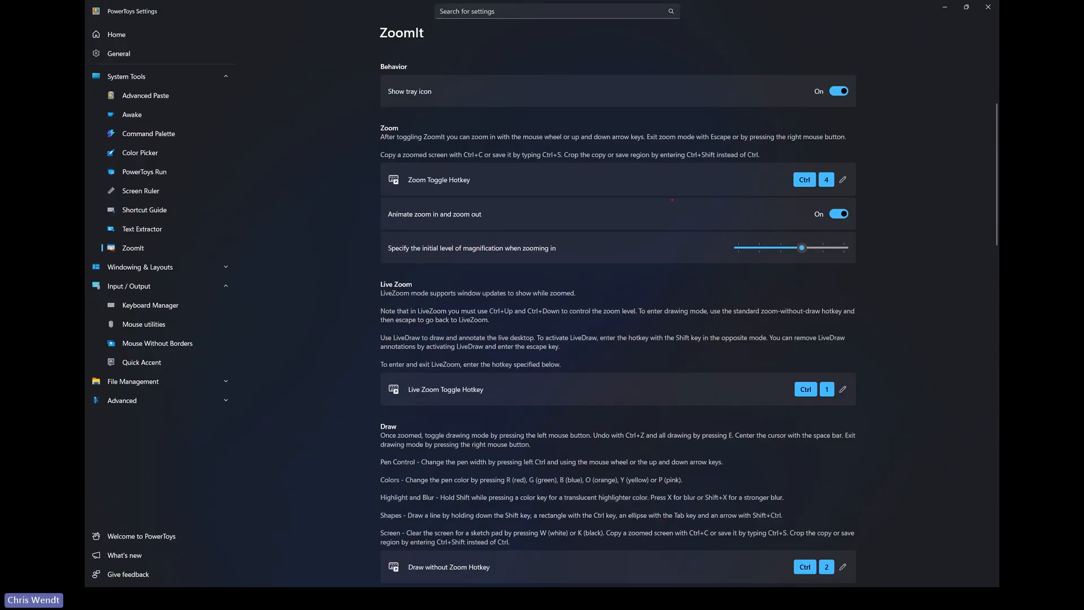
pyautogui.moveTo(672, 192)
pyautogui.mouseDown()
pyautogui.moveTo(682, 345)
pyautogui.moveTo(694, 215)
pyautogui.moveTo(546, 185)
pyautogui.moveTo(472, 226)
pyautogui.moveTo(556, 199)
pyautogui.moveTo(612, 199)
pyautogui.mouseUp()
pyautogui.moveTo(440, 317); pyautogui.dragTo(608, 236)
pyautogui.moveTo(559, 341); pyautogui.dragTo(533, 245)
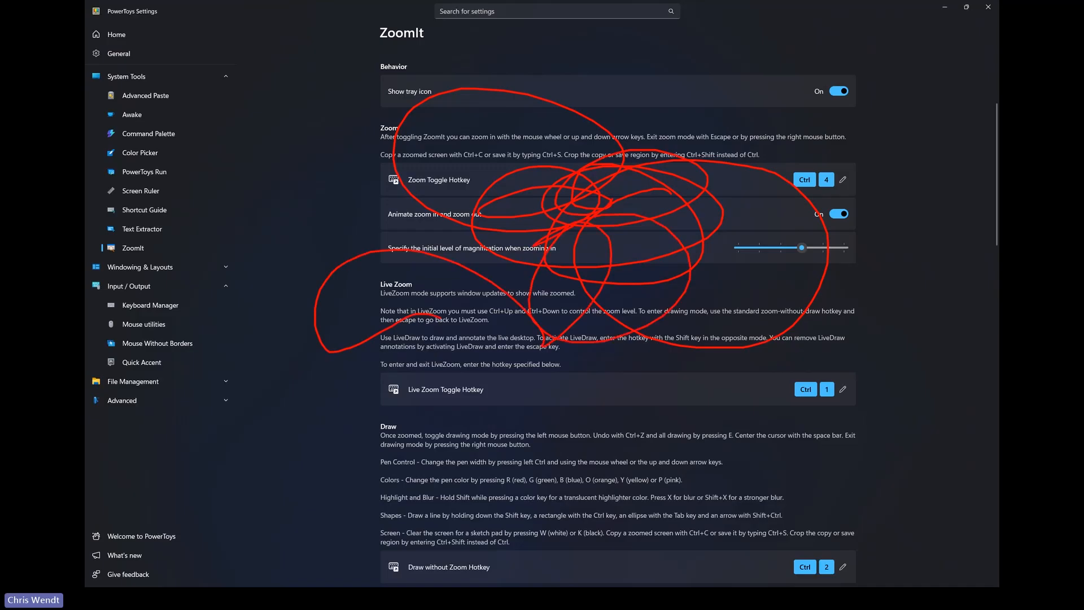
# - Draw three overlapping red rectangles and two crossing diagonal lines over the ZoomIt page, and exit draw mode
pyautogui.moveTo(260, 95)
pyautogui.mouseDown()
pyautogui.moveTo(513, 314)
pyautogui.moveTo(506, 289)
pyautogui.mouseUp()
pyautogui.moveTo(335, 134)
pyautogui.mouseDown()
pyautogui.moveTo(623, 465)
pyautogui.moveTo(658, 450)
pyautogui.mouseUp()
pyautogui.moveTo(403, 218); pyautogui.dragTo(666, 359)
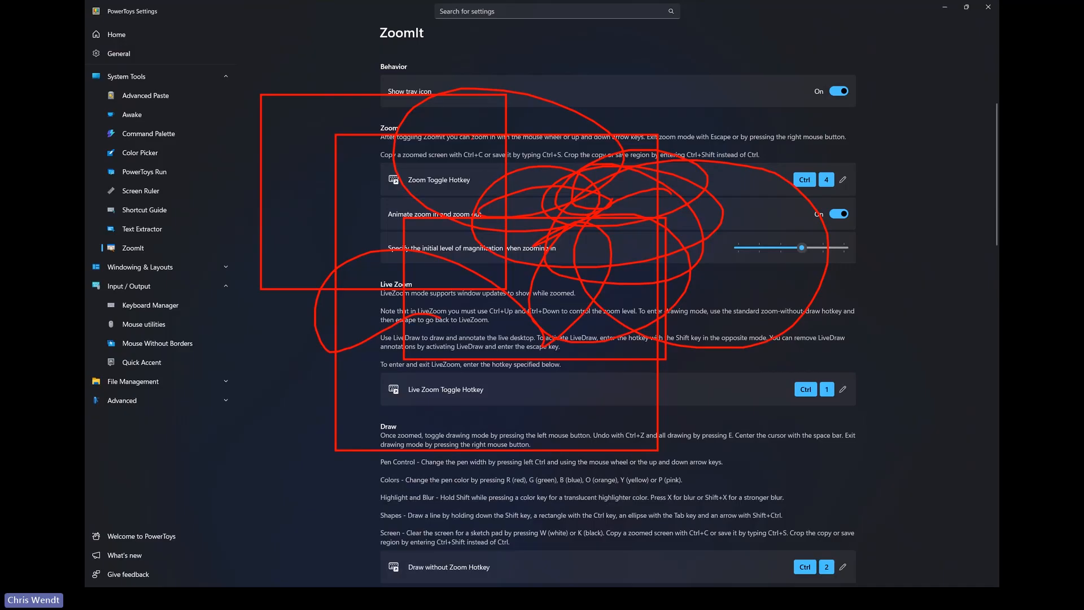
pyautogui.moveTo(404, 109); pyautogui.dragTo(717, 440)
pyautogui.moveTo(689, 199)
pyautogui.mouseDown()
pyautogui.moveTo(473, 338)
pyautogui.moveTo(398, 367)
pyautogui.mouseUp()
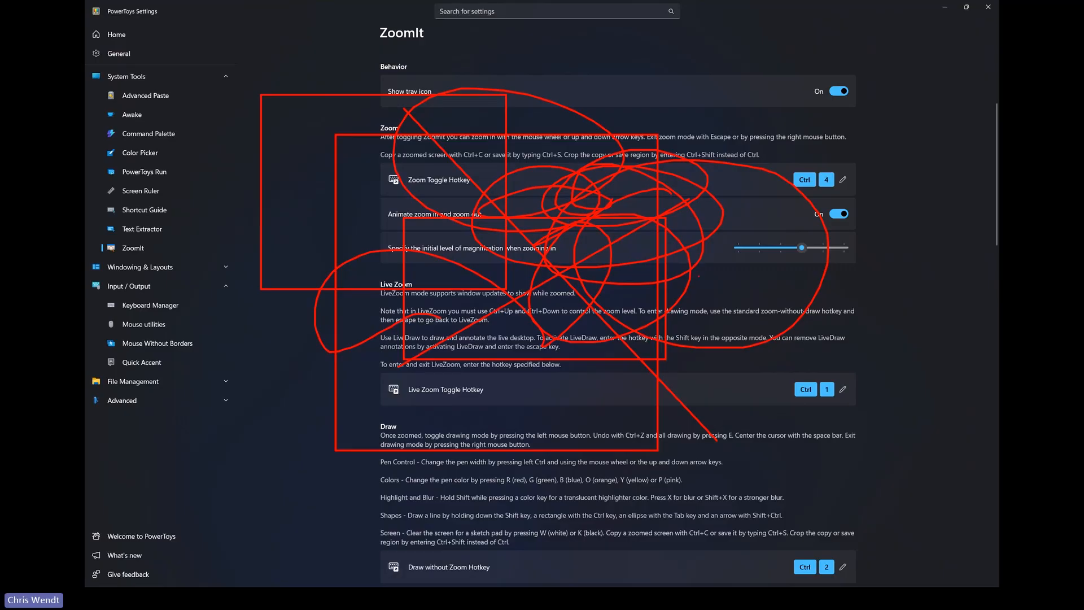
pyautogui.press('Escape')
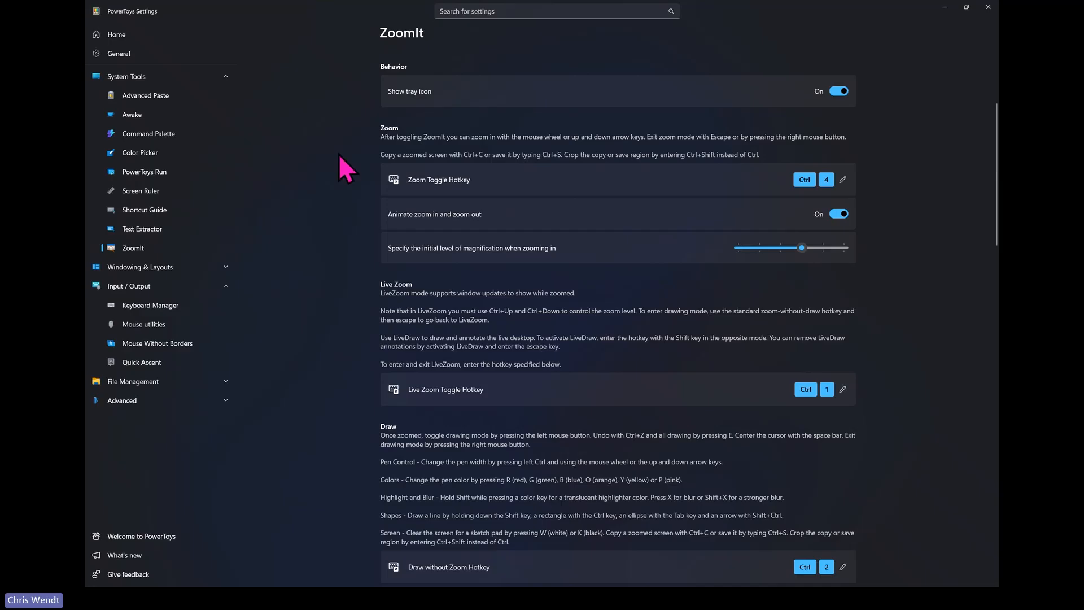
# - Open the FancyZones settings from the Home modules list and launch the layout editor
pyautogui.click(119, 36)
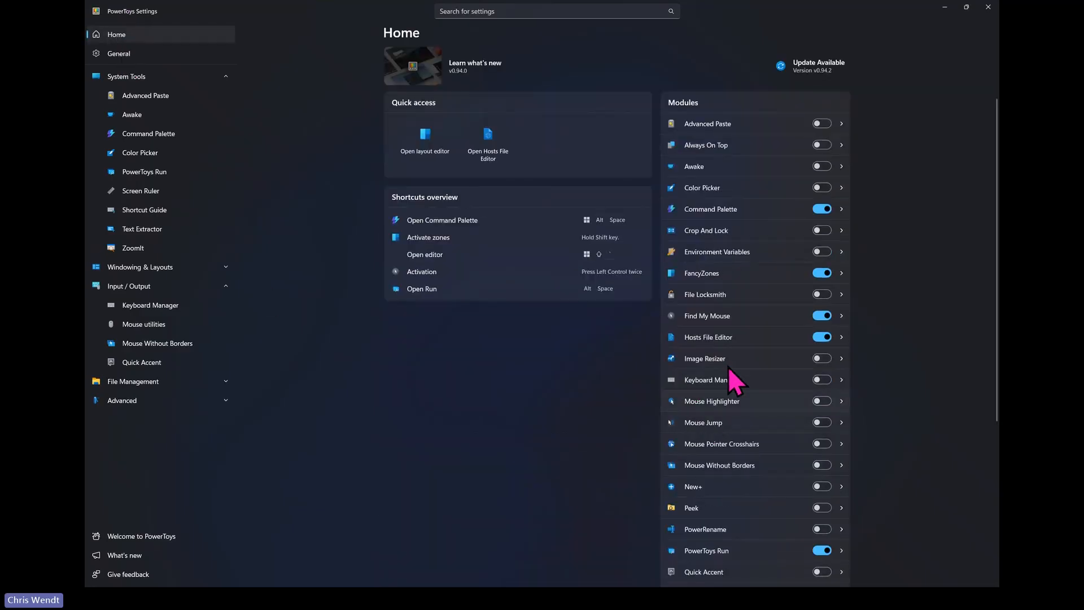
pyautogui.click(722, 272)
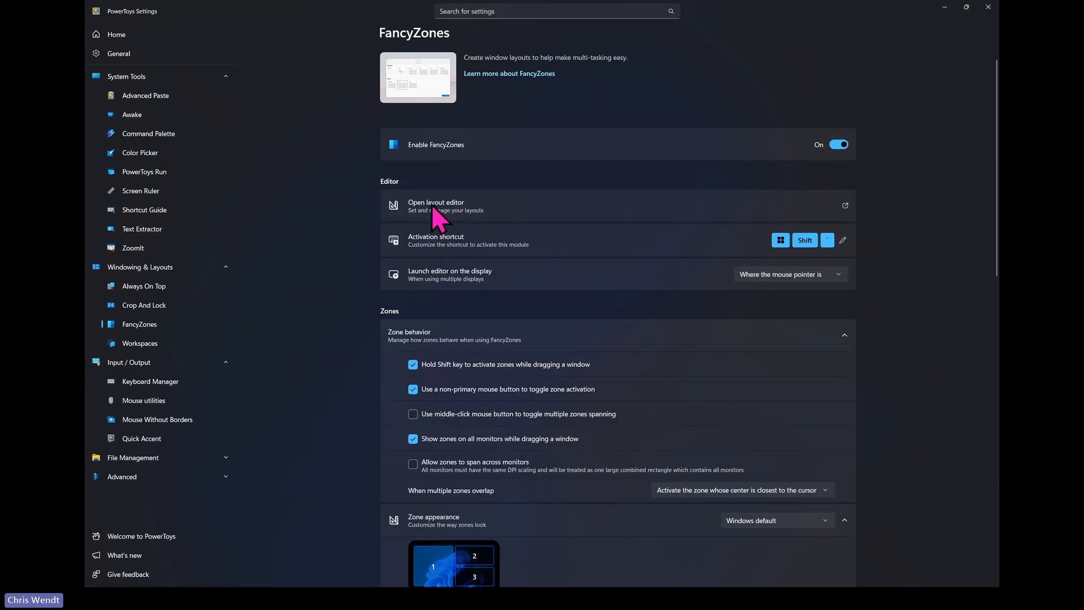
pyautogui.click(424, 191)
pyautogui.click(463, 206)
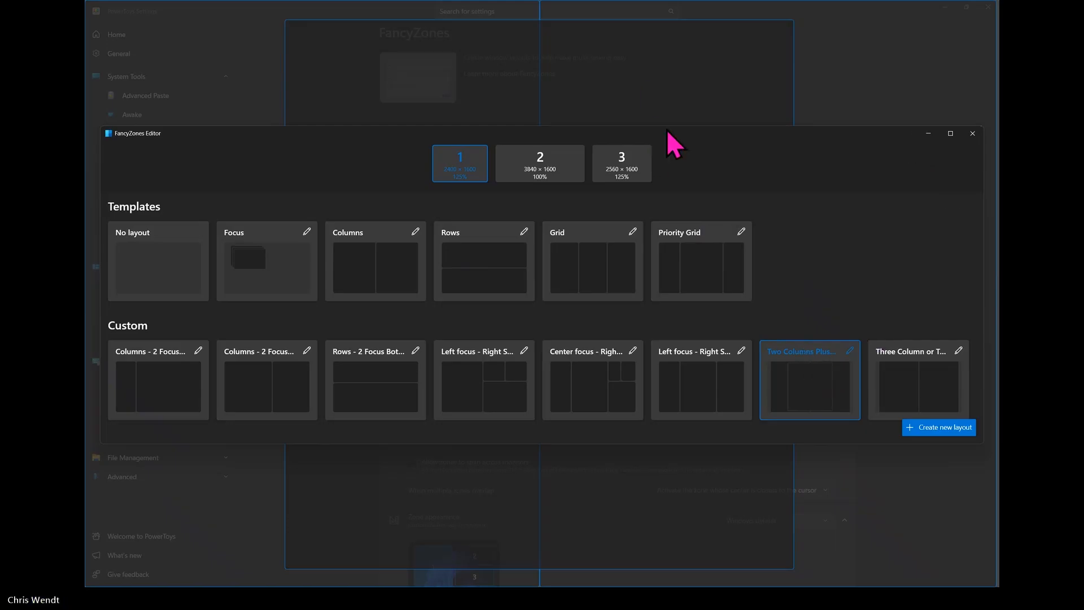
# - Open the zones of the custom layout Two Columns Plus Center Focus for editing and save the layout as is
pyautogui.click(850, 351)
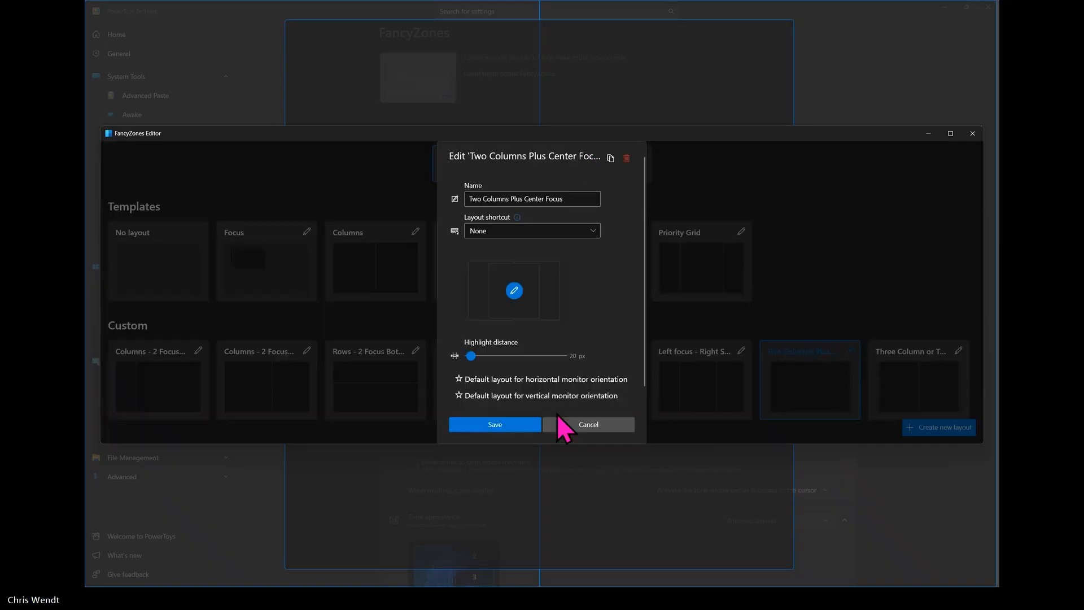
pyautogui.click(513, 293)
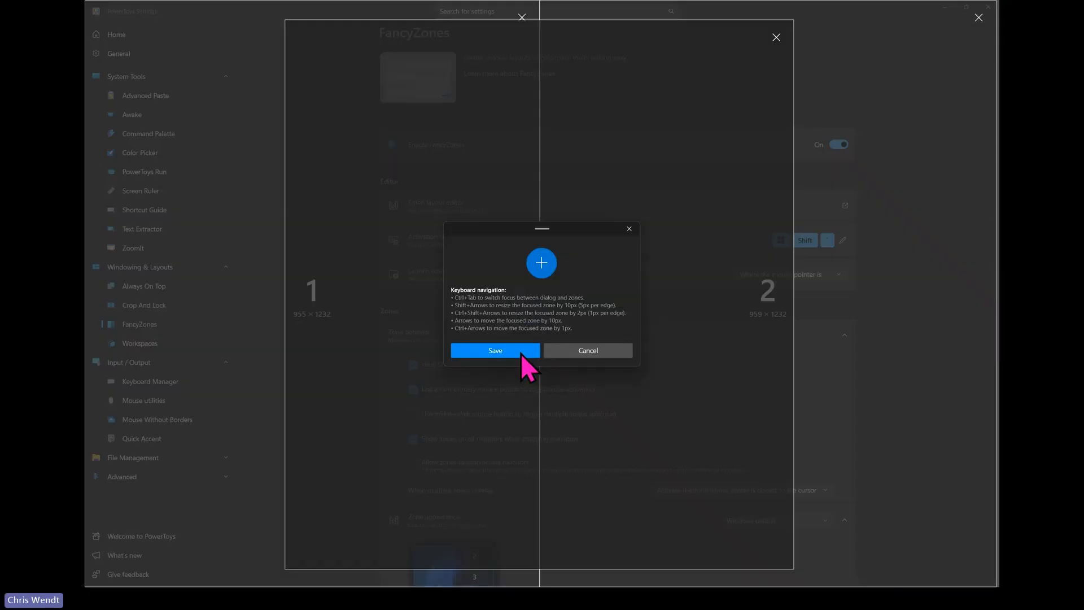
pyautogui.click(495, 350)
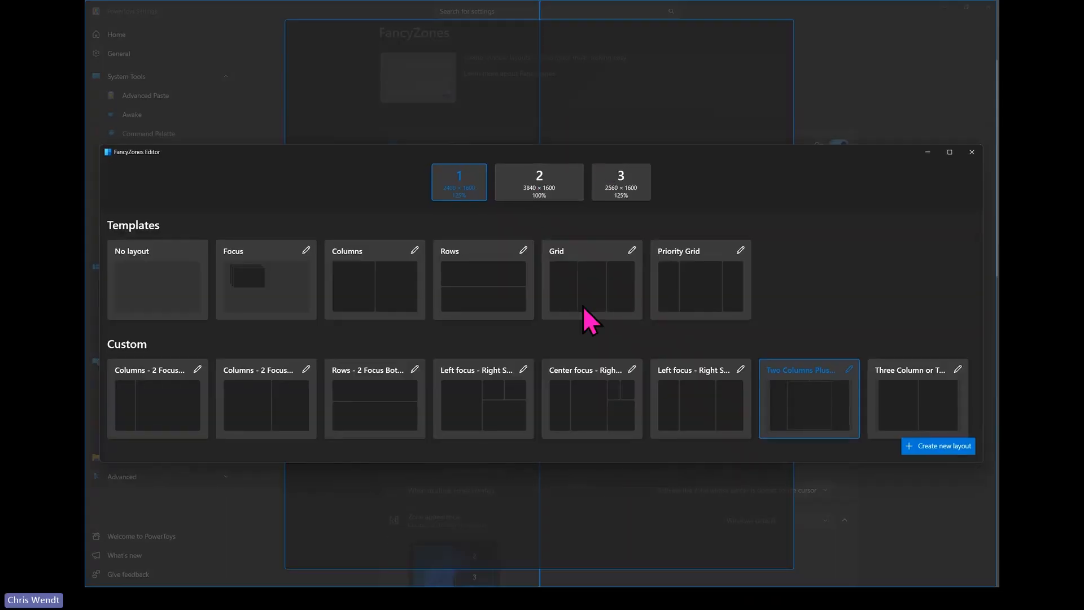
# - Move the FancyZones Editor window out of the way to examine the zone outlines behind it, and close the editor
pyautogui.moveTo(603, 151); pyautogui.dragTo(581, 386)
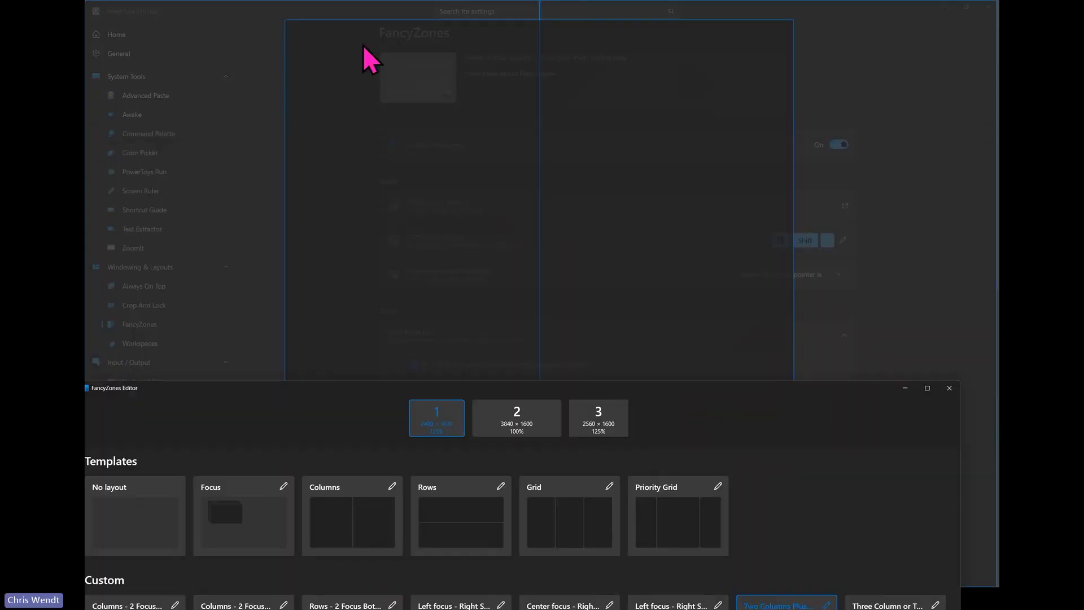
pyautogui.moveTo(698, 395); pyautogui.dragTo(715, 132)
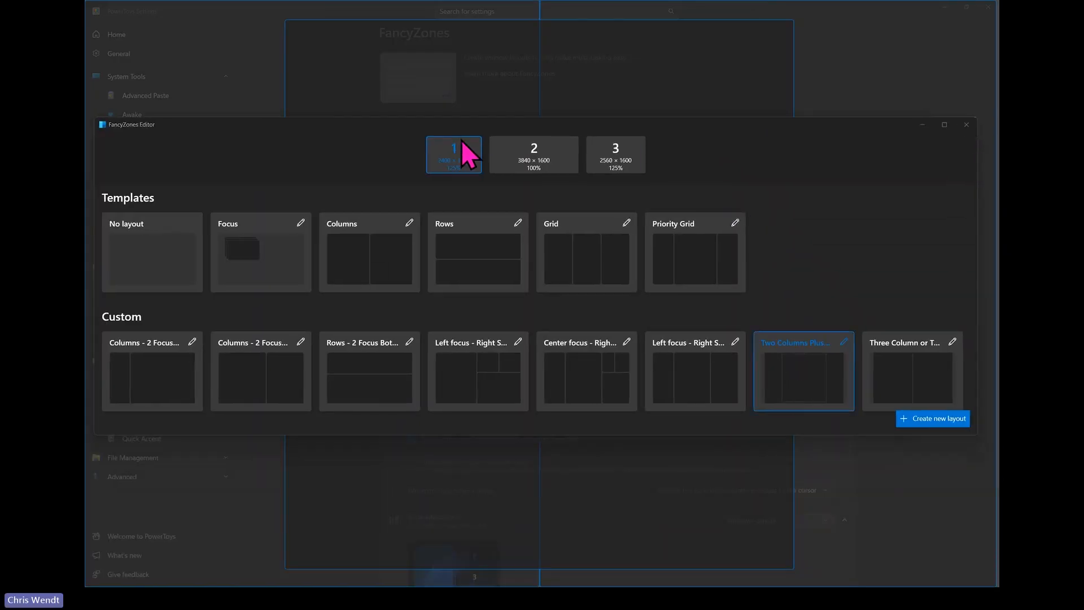
pyautogui.click(968, 124)
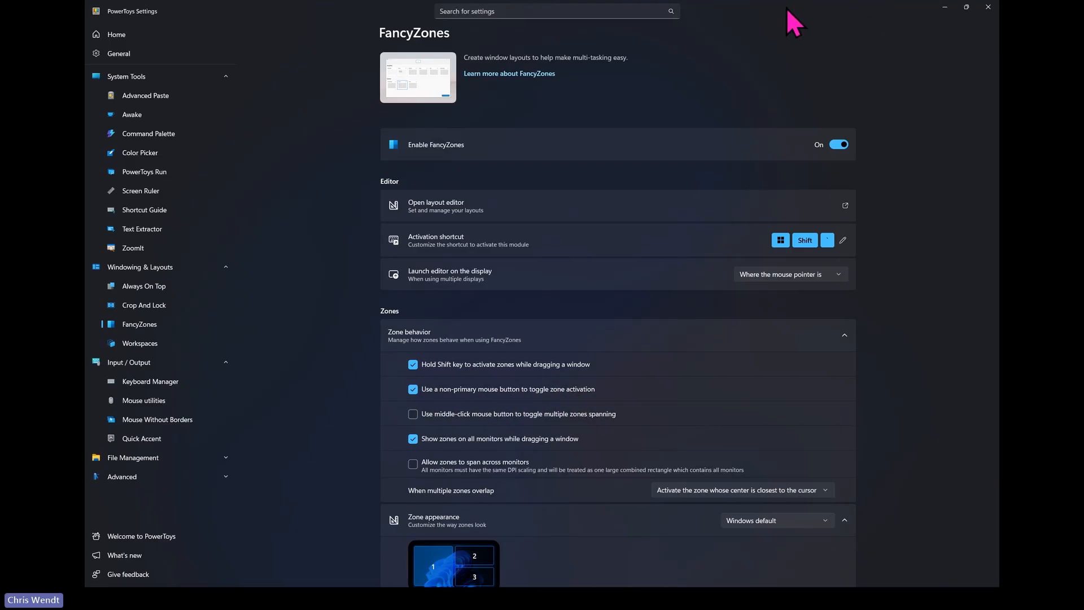
# - Snap the PowerToys Settings window to the center zone, the left column zone and the center zone again, and return to the presentation slide
pyautogui.moveTo(785, 7); pyautogui.dragTo(527, 36)
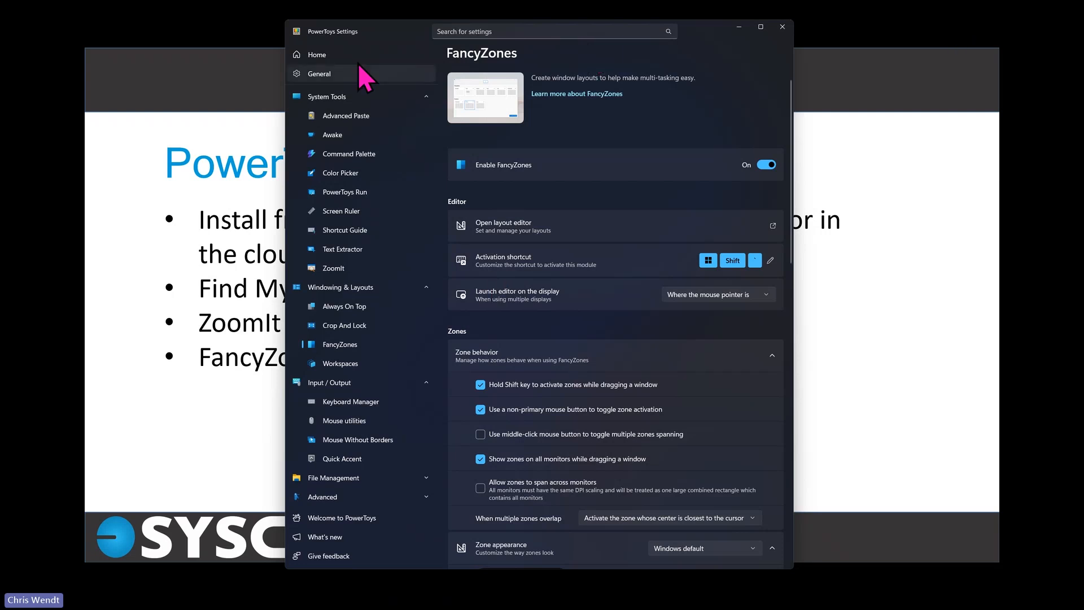
pyautogui.moveTo(358, 70); pyautogui.dragTo(252, 114)
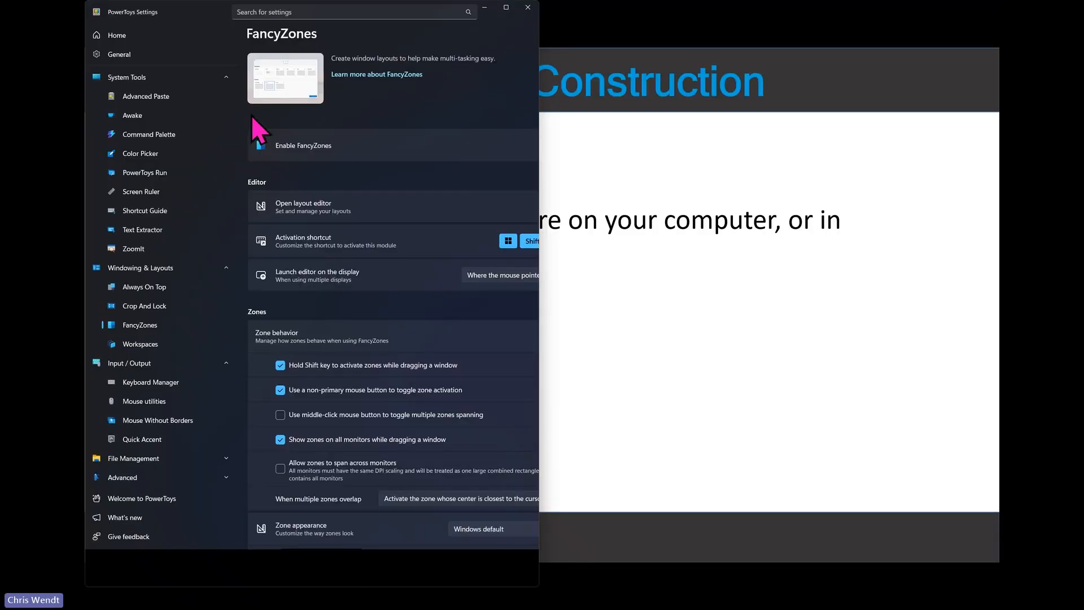
pyautogui.moveTo(206, 12); pyautogui.dragTo(550, 115)
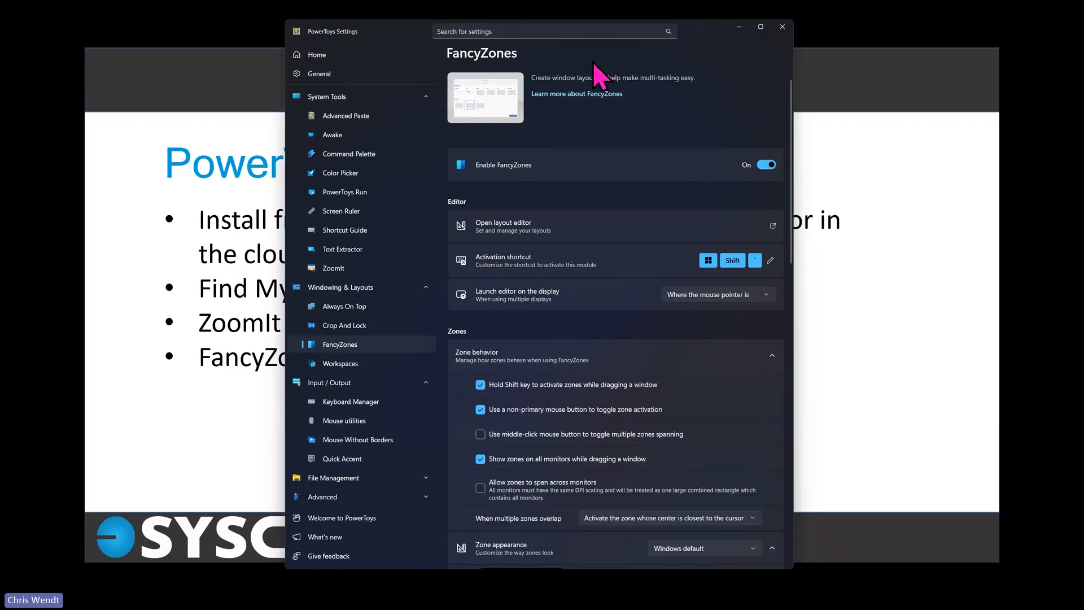
pyautogui.click(900, 123)
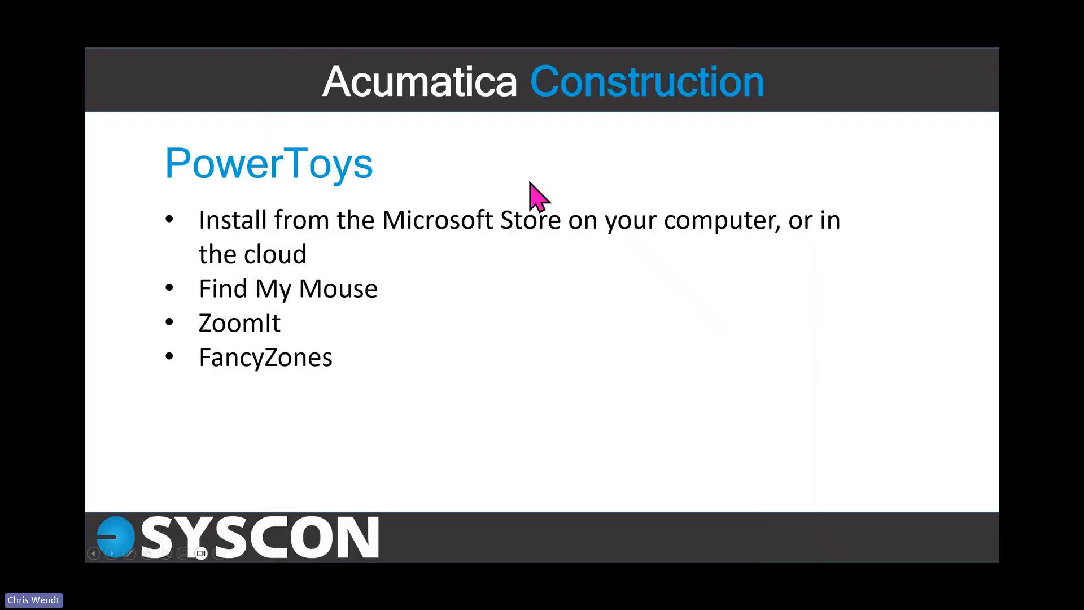